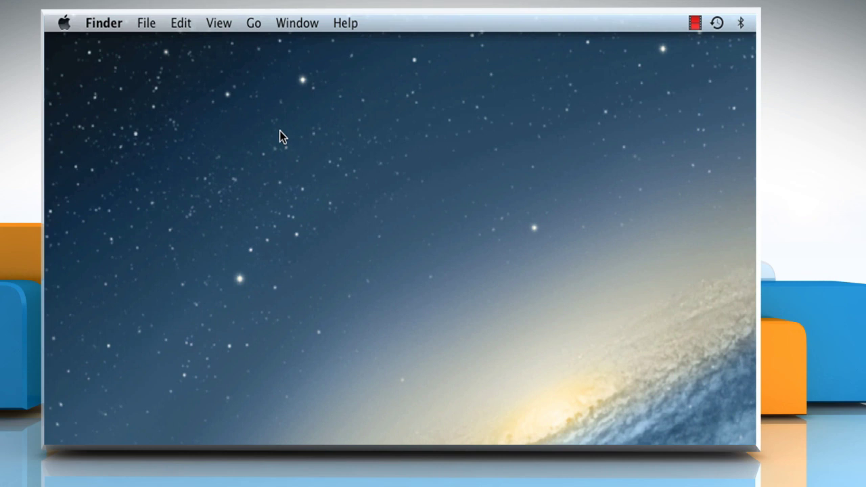
# - Open the Parental Controls pane from System Preferences via the Apple menu
pyautogui.click(62, 24)
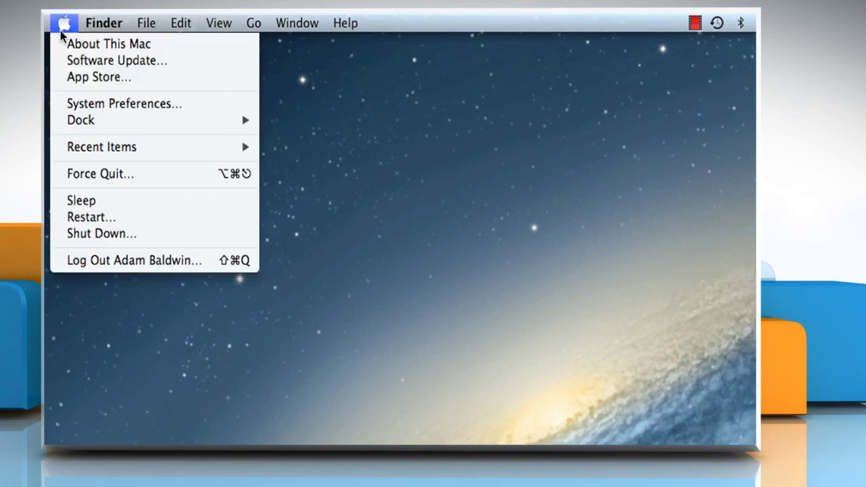
pyautogui.click(134, 106)
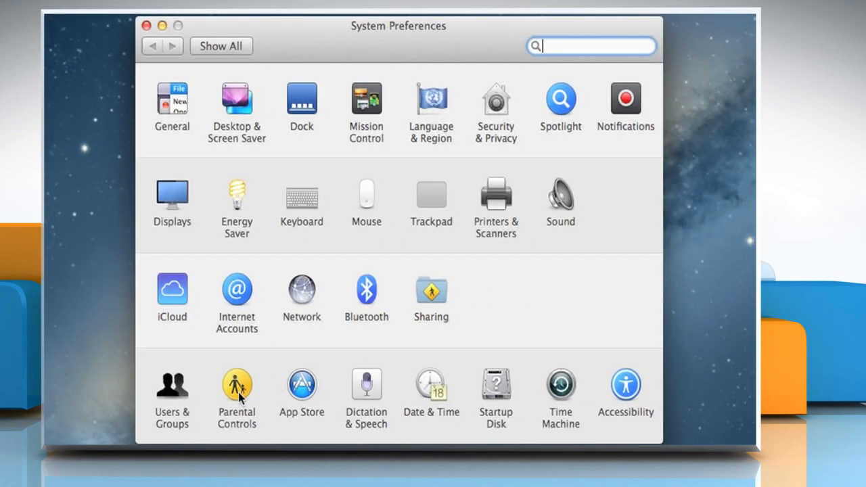
pyautogui.click(238, 392)
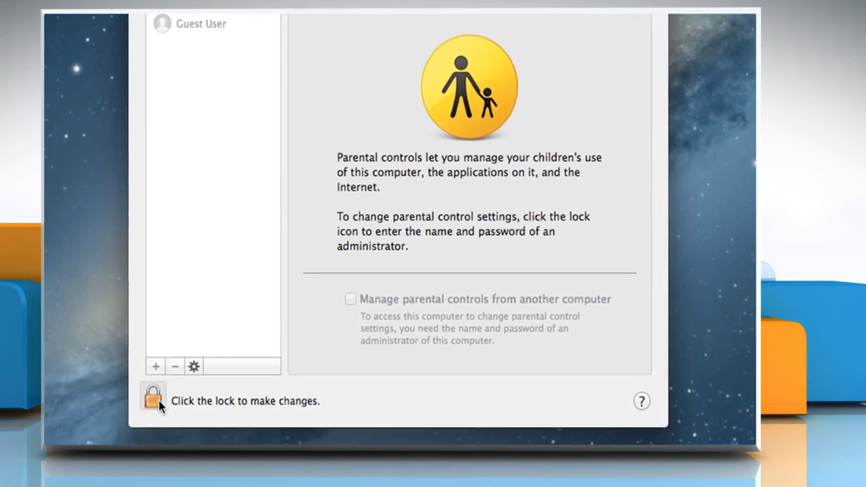
# - Unlock Parental Controls with the administrator password
pyautogui.click(157, 401)
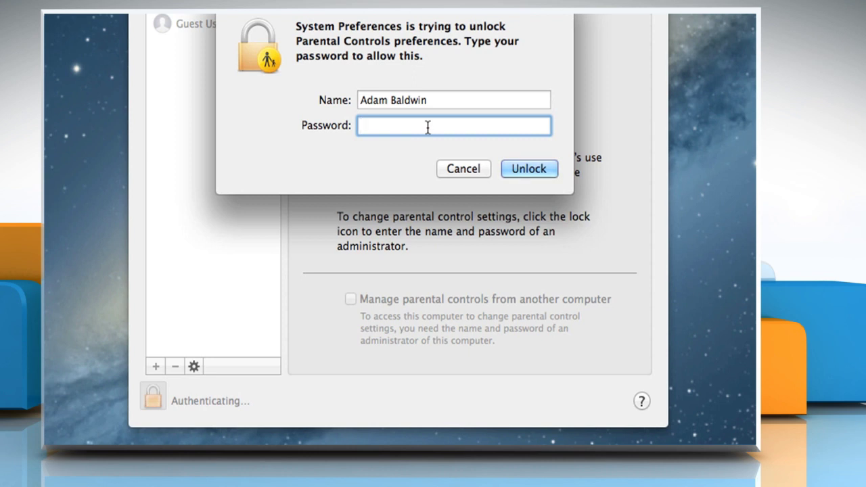
pyautogui.write('a')
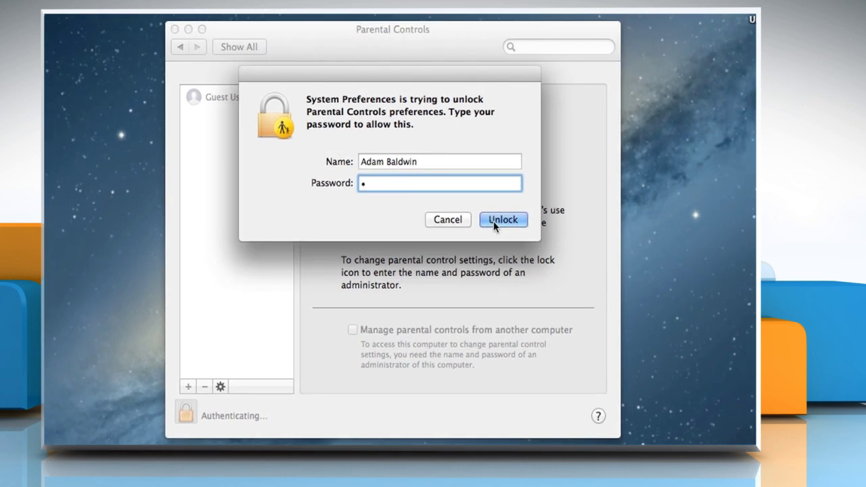
pyautogui.click(520, 170)
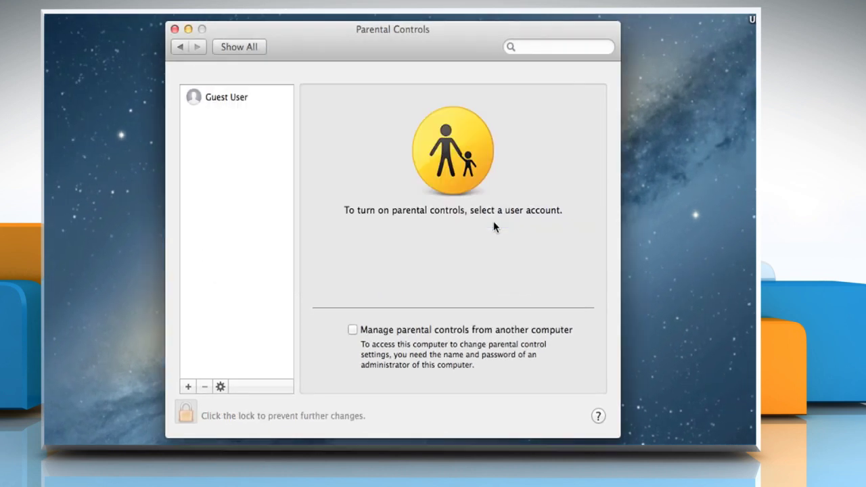
# - Create the managed account 'John', entering an account name, password, verification and password hint
pyautogui.click(189, 388)
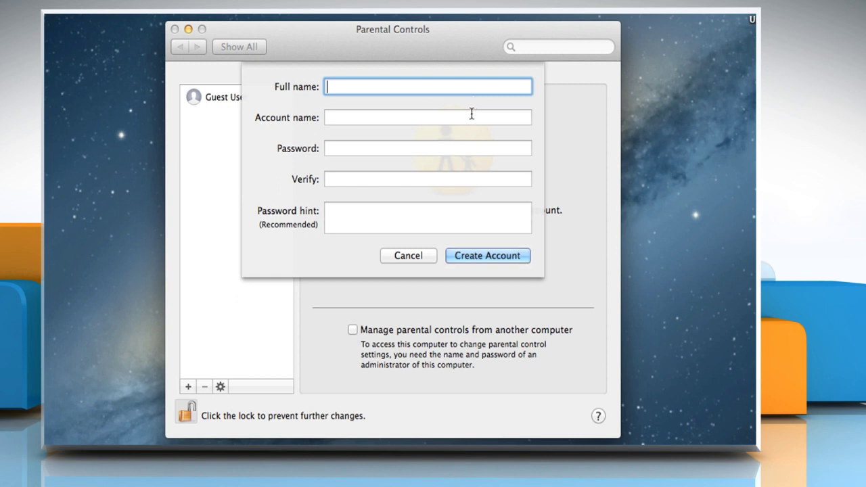
pyautogui.write('John')
pyautogui.press('Tab')
pyautogui.press('Tab')
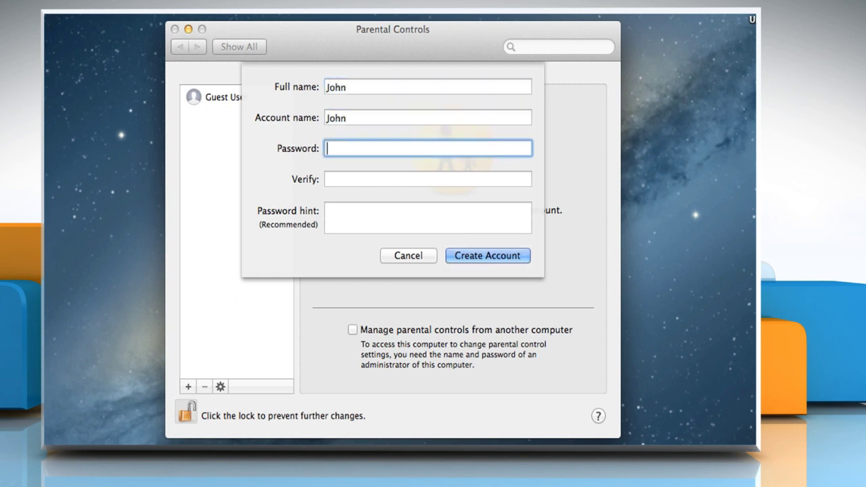
pyautogui.write('1')
pyautogui.press('Tab')
pyautogui.write('1')
pyautogui.press('Tab')
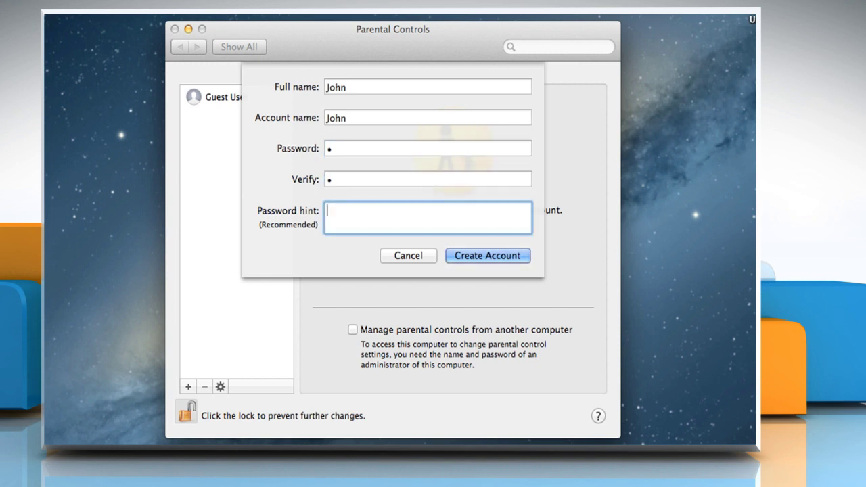
pyautogui.write('one')
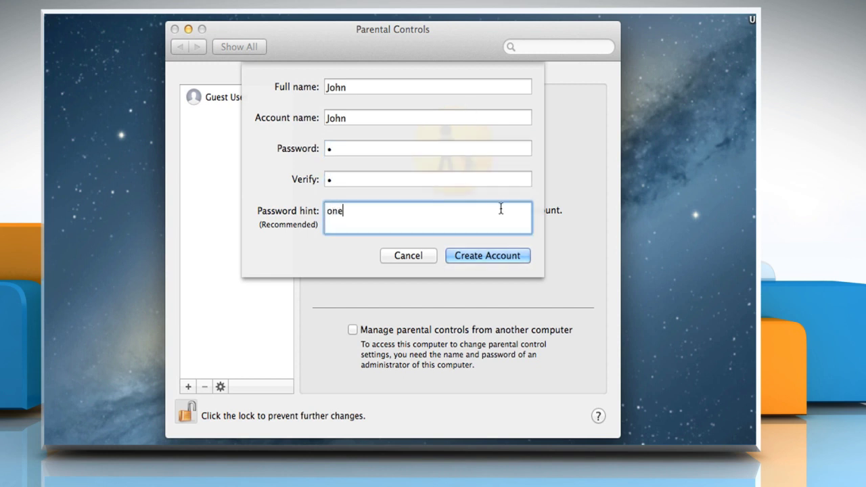
pyautogui.click(511, 256)
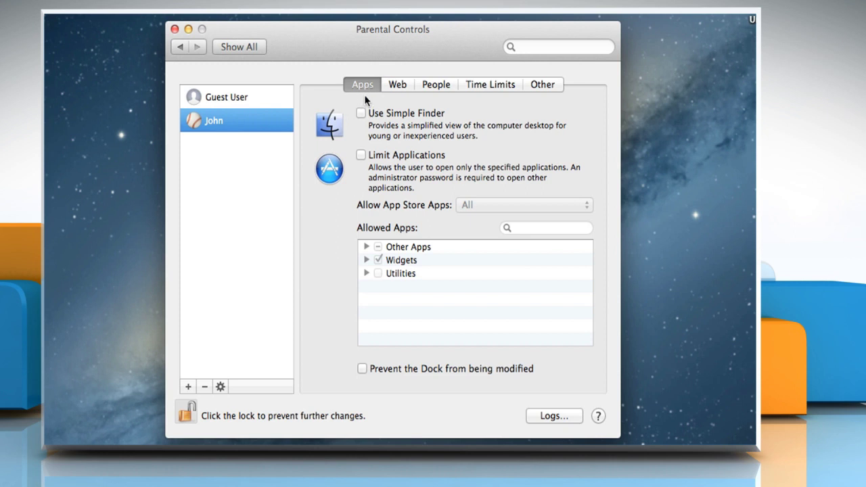
# - Turn on Limit Applications and allow App Store apps only up to 9+
pyautogui.click(362, 155)
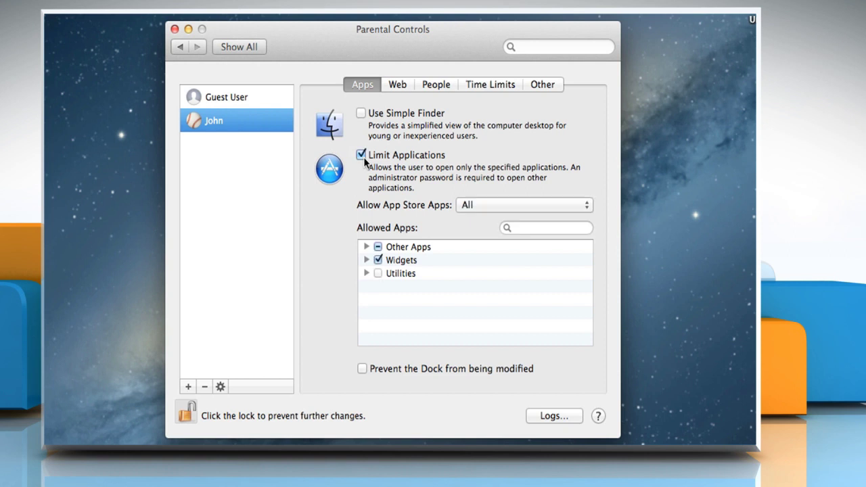
pyautogui.click(545, 208)
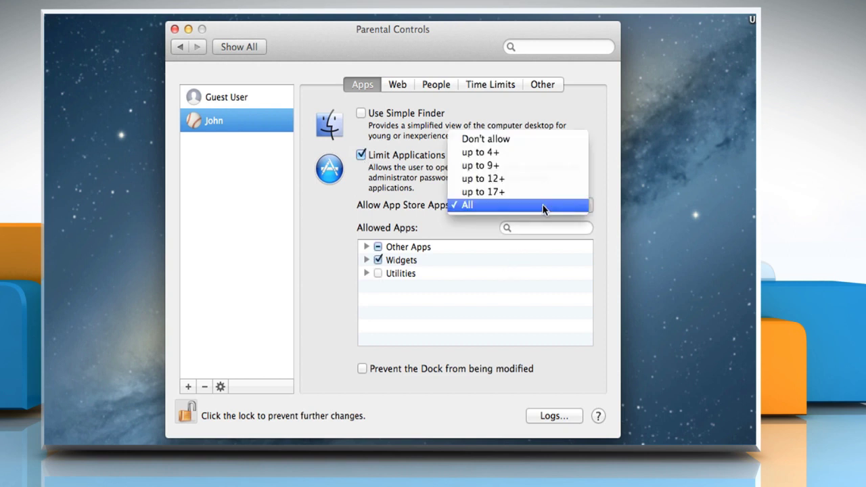
pyautogui.click(505, 165)
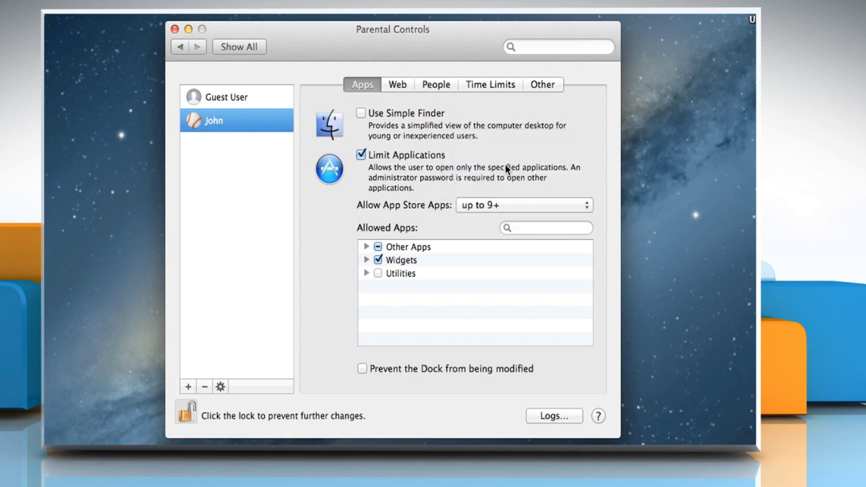
# - On the Web tab, choose to try limiting access to adult websites automatically
pyautogui.click(397, 85)
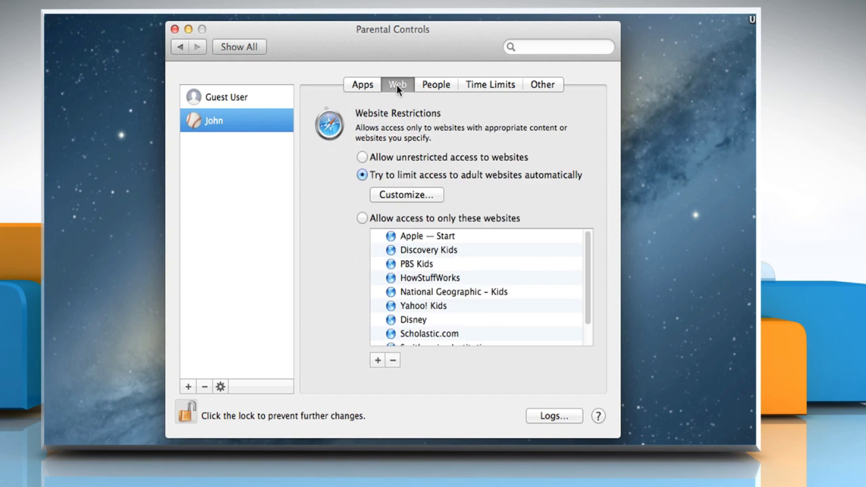
pyautogui.click(476, 159)
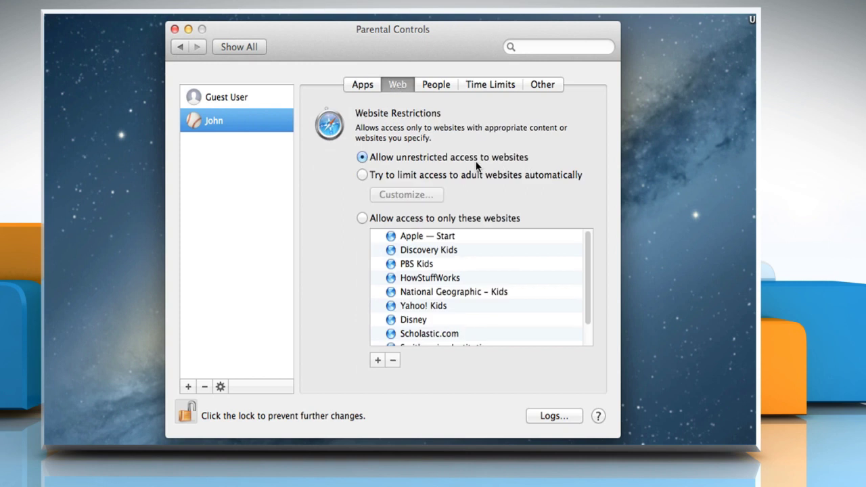
pyautogui.click(363, 175)
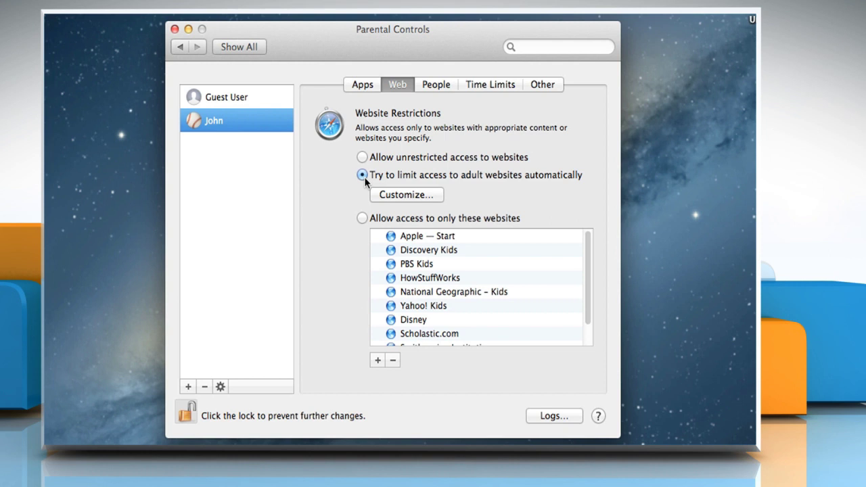
pyautogui.click(406, 195)
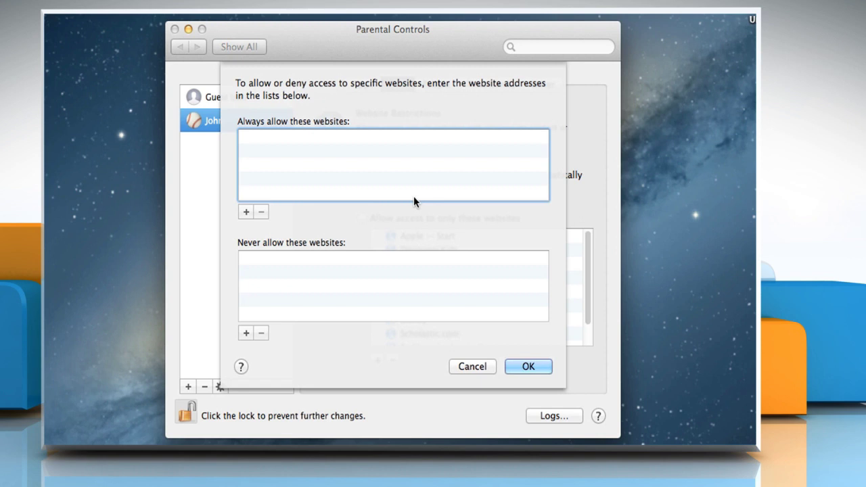
pyautogui.click(245, 211)
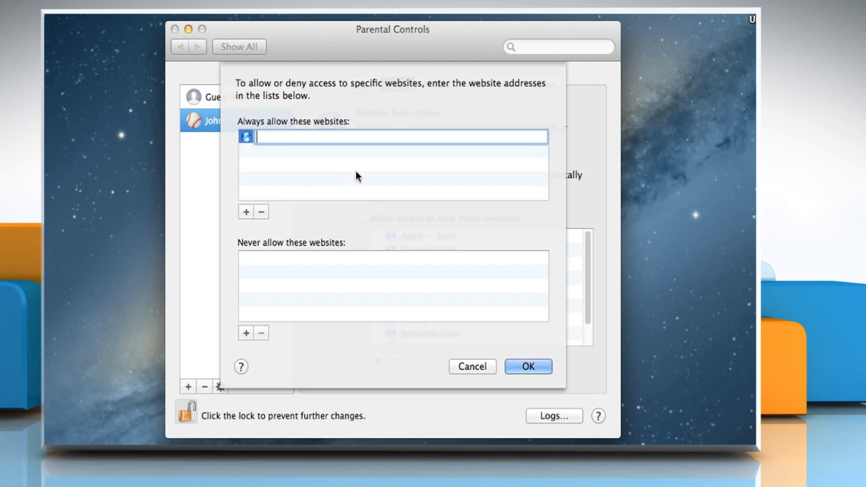
pyautogui.write('www.facebook.com')
pyautogui.press('Tab')
pyautogui.click(247, 212)
pyautogui.write('www.t')
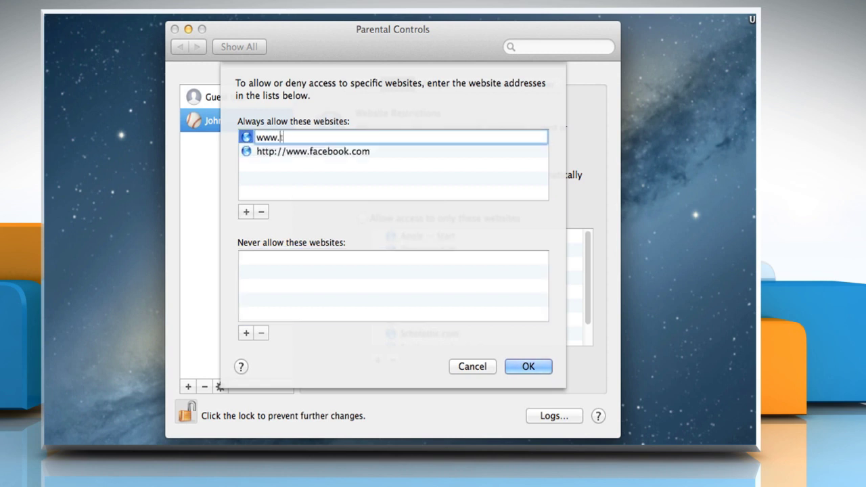
pyautogui.write('witter.com')
pyautogui.press('Return')
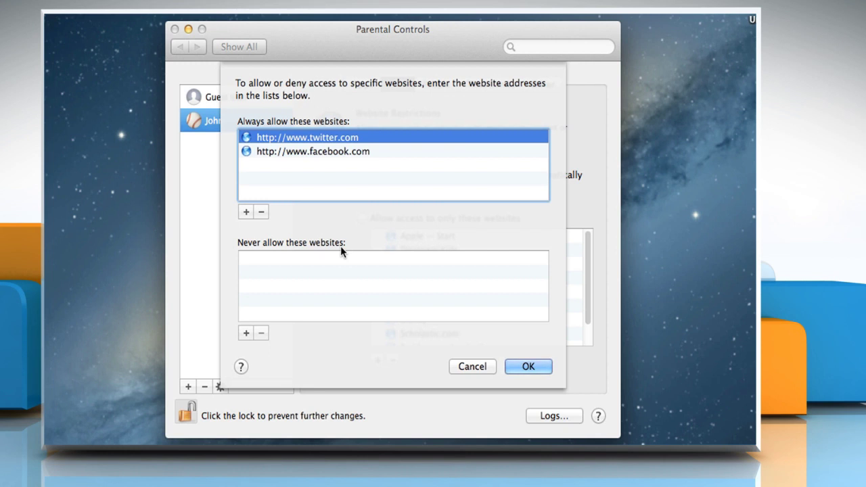
pyautogui.click(246, 333)
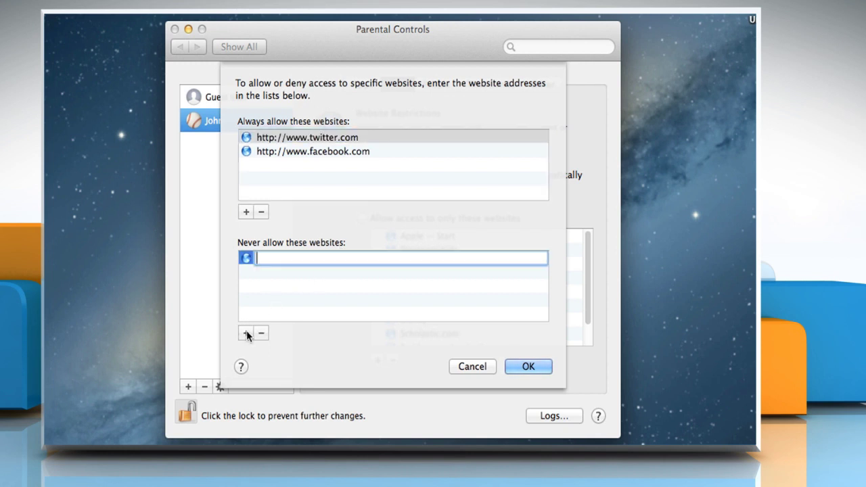
pyautogui.write('www.testurl.com')
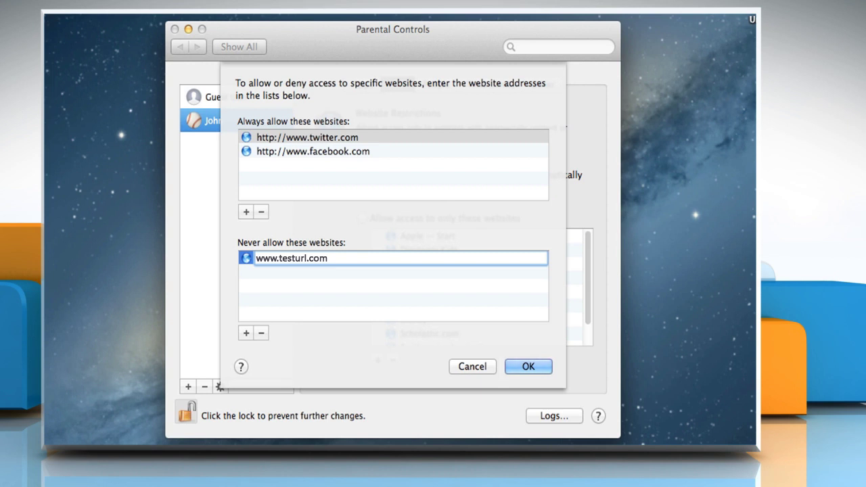
pyautogui.press('Return')
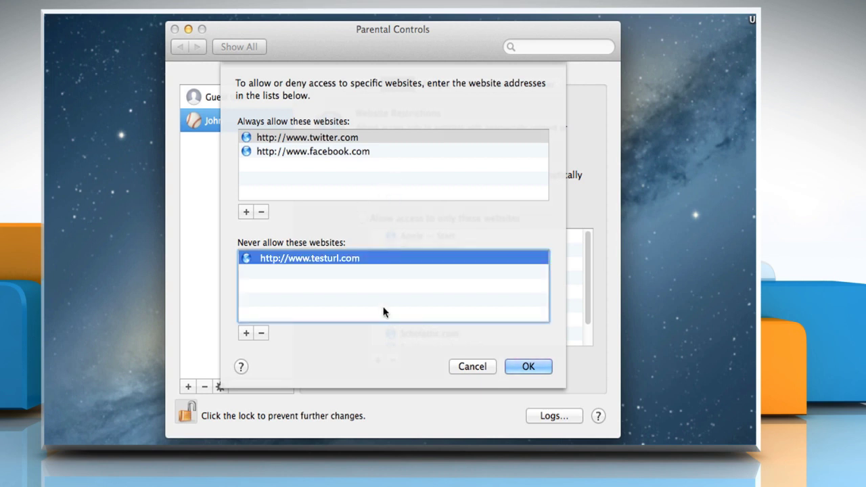
pyautogui.click(534, 366)
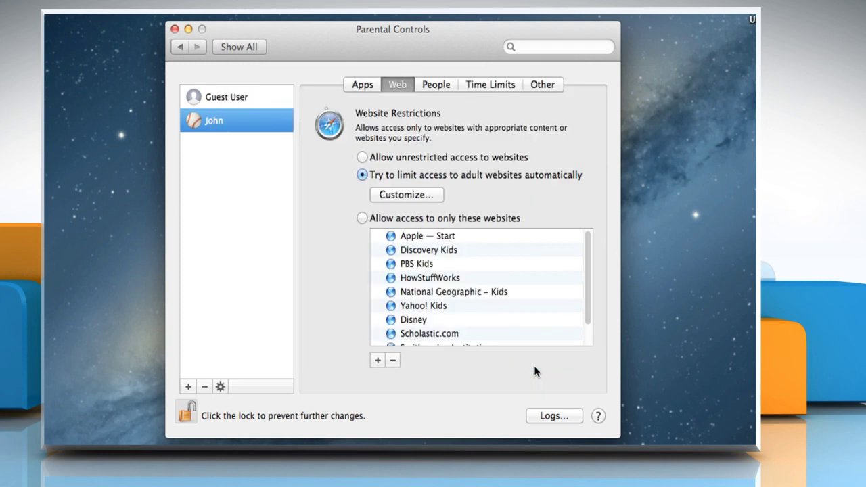
pyautogui.click(363, 218)
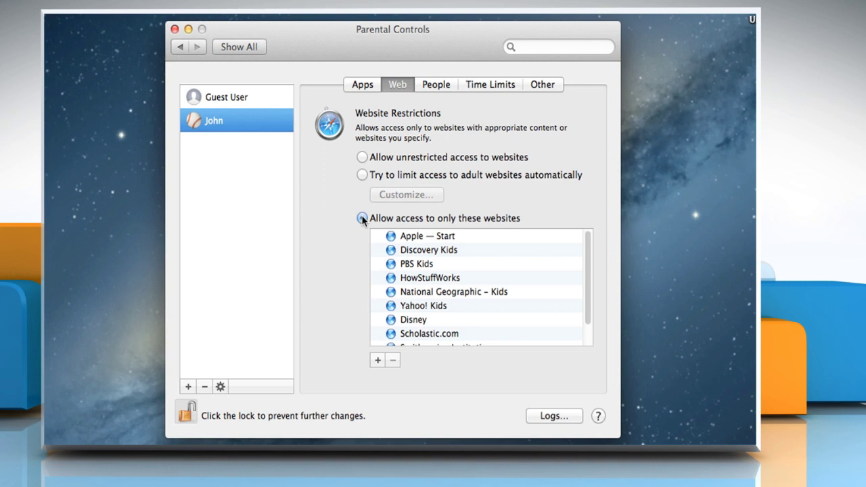
pyautogui.click(362, 218)
pyautogui.click(378, 360)
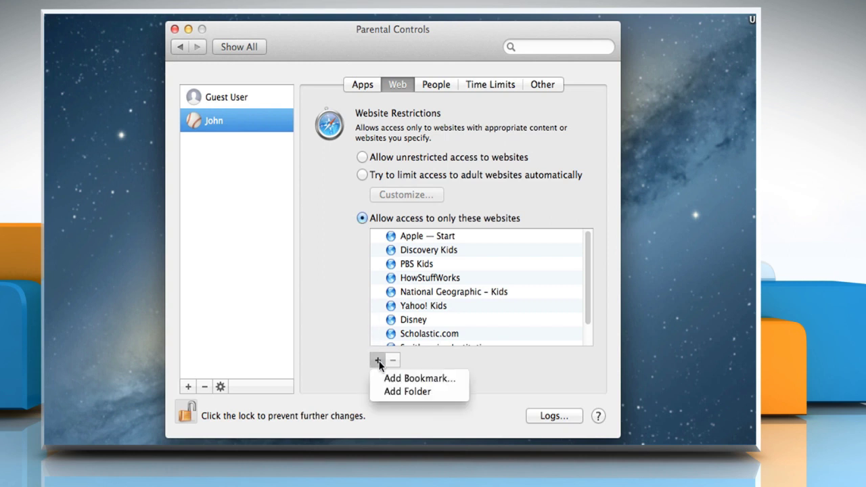
pyautogui.click(415, 379)
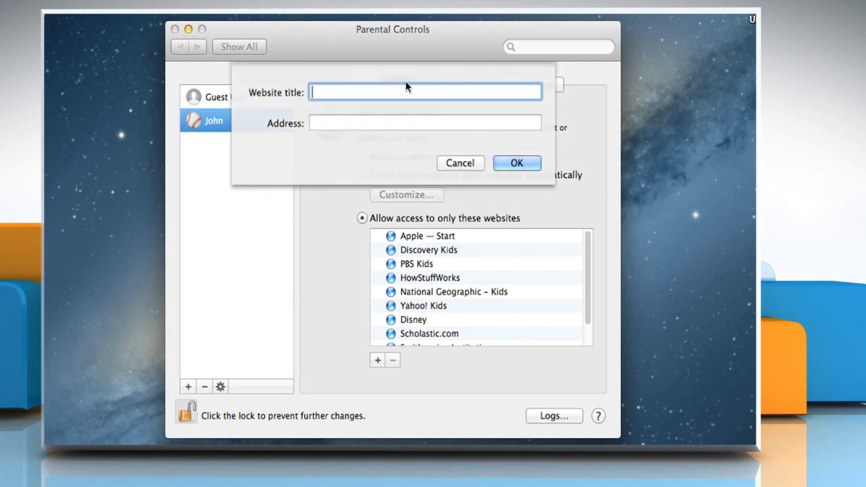
pyautogui.write('facebook')
pyautogui.press('Tab')
pyautogui.write('w')
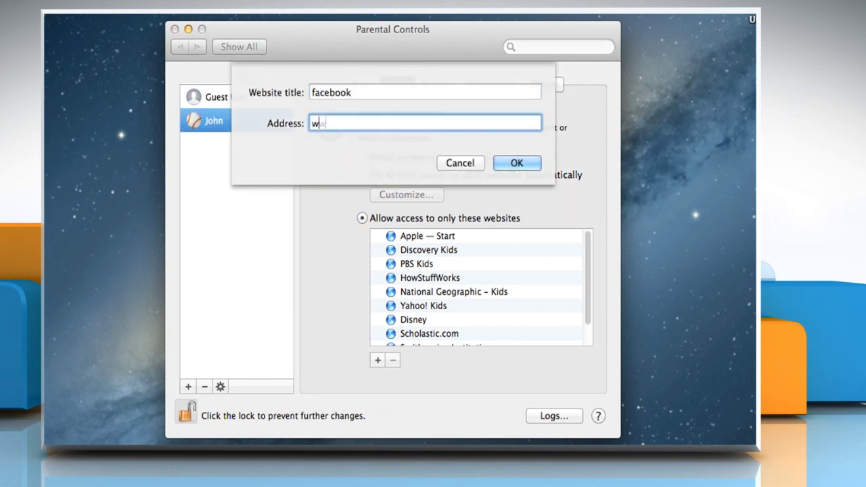
pyautogui.write('ww.facebook.com')
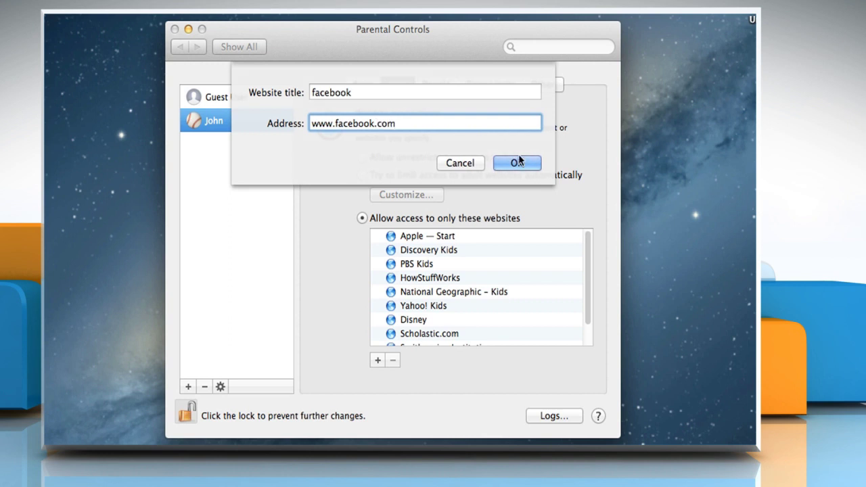
pyautogui.click(522, 157)
pyautogui.click(444, 83)
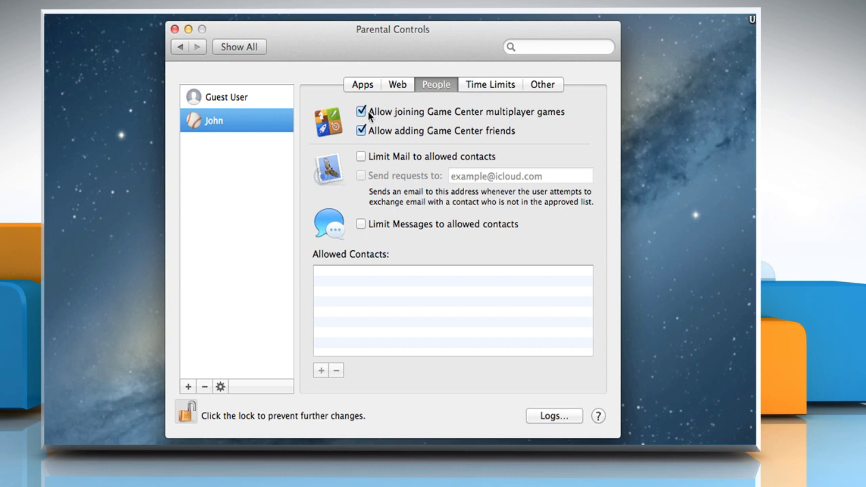
# - Limit Mail to allowed contacts and add a contact's first and last name with two e-mail addresses
pyautogui.click(361, 157)
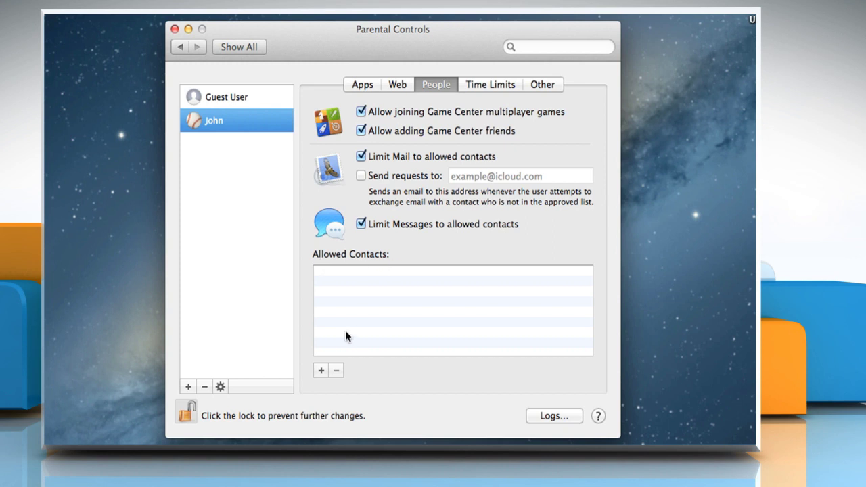
pyautogui.click(322, 370)
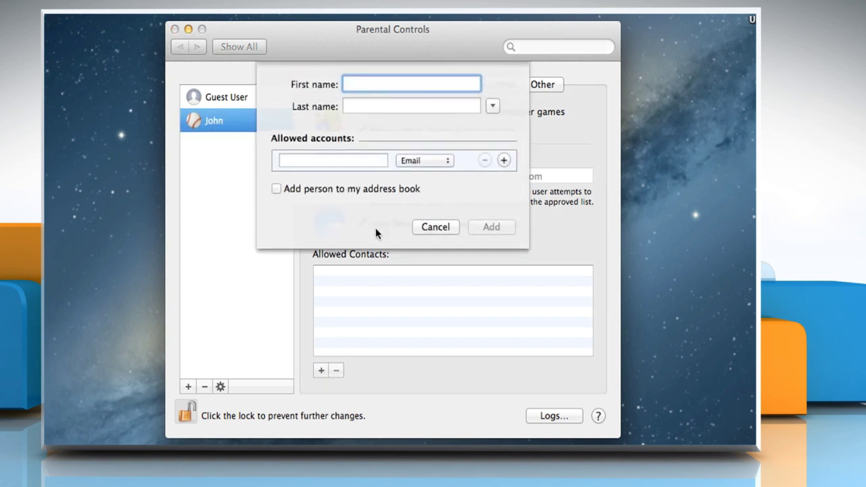
pyautogui.press('Tab')
pyautogui.press('Tab')
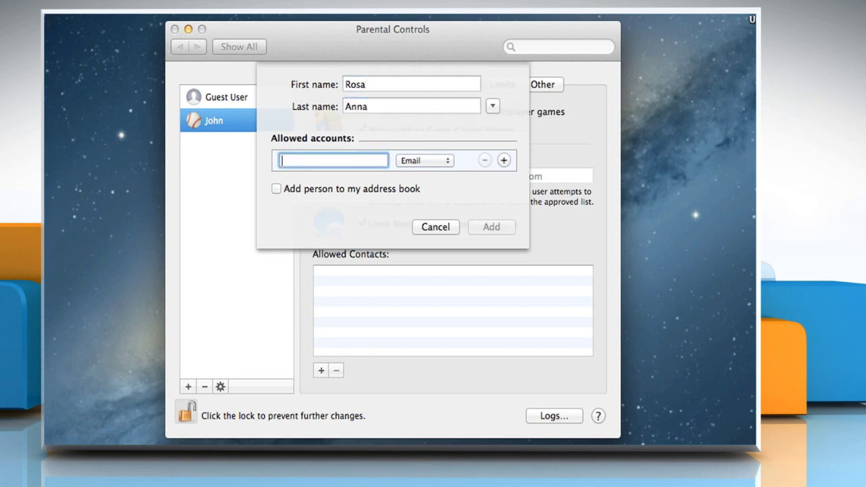
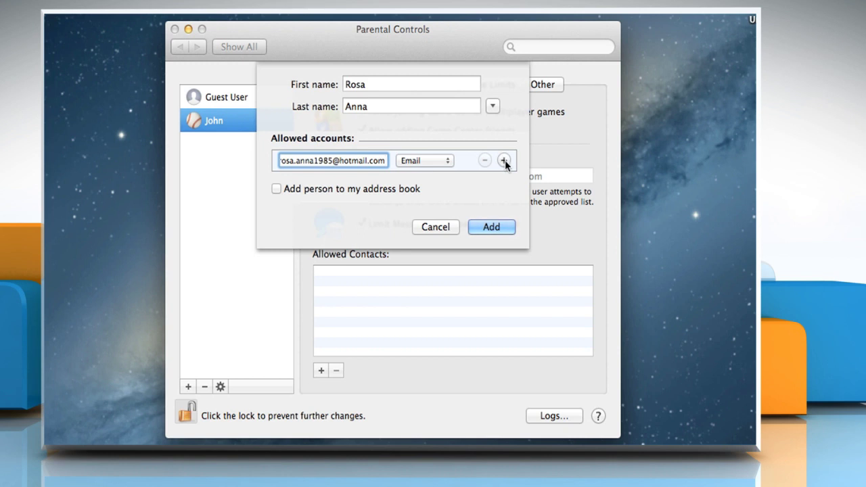
pyautogui.click(504, 161)
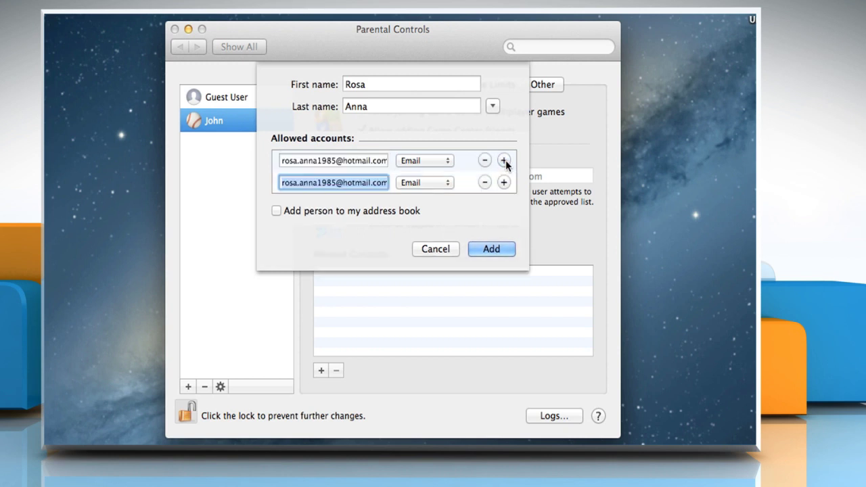
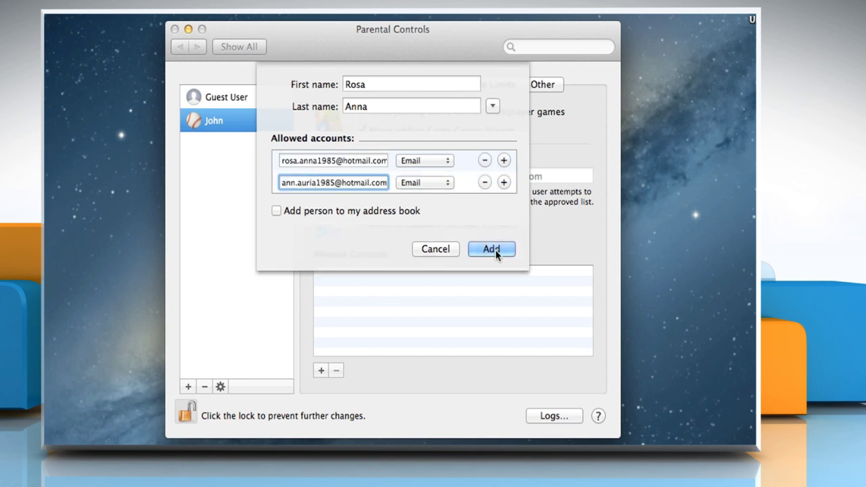
pyautogui.click(491, 249)
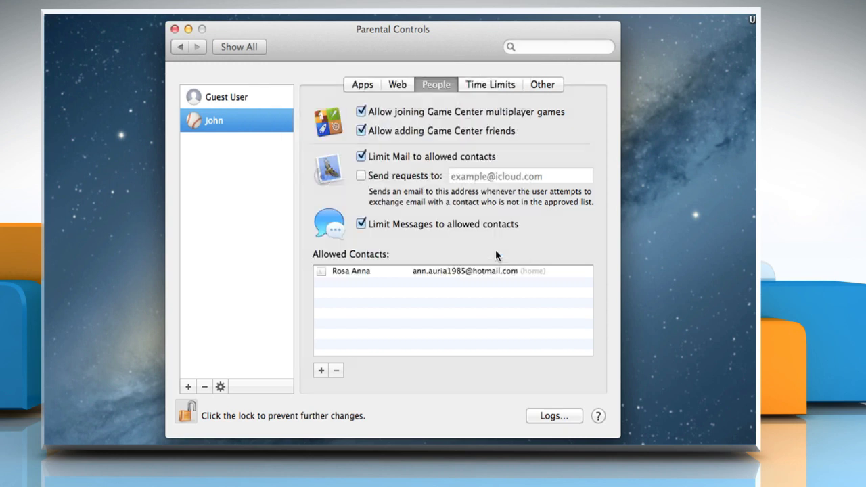
# - Limit computer use to 5 hours on weekdays and 7 hours on weekends
pyautogui.click(494, 84)
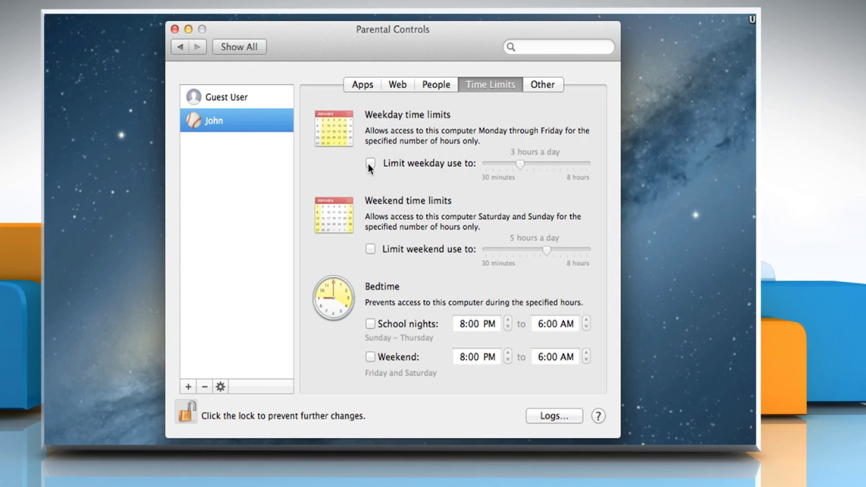
pyautogui.click(370, 164)
pyautogui.moveTo(539, 163); pyautogui.dragTo(545, 164)
pyautogui.click(371, 248)
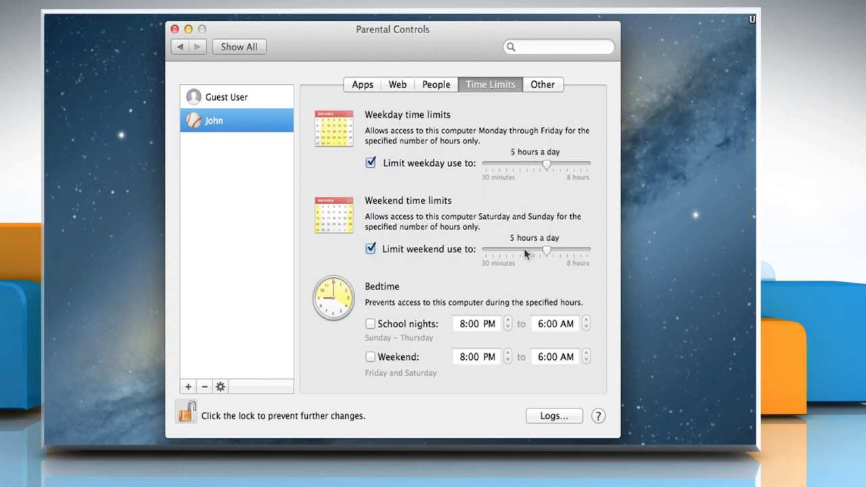
pyautogui.moveTo(546, 251); pyautogui.dragTo(574, 250)
# - Set school-night bedtime 10 PM–4 AM and weekend bedtime 9 PM–2 AM, then lock the settings
pyautogui.click(370, 324)
pyautogui.click(508, 321)
pyautogui.click(509, 321)
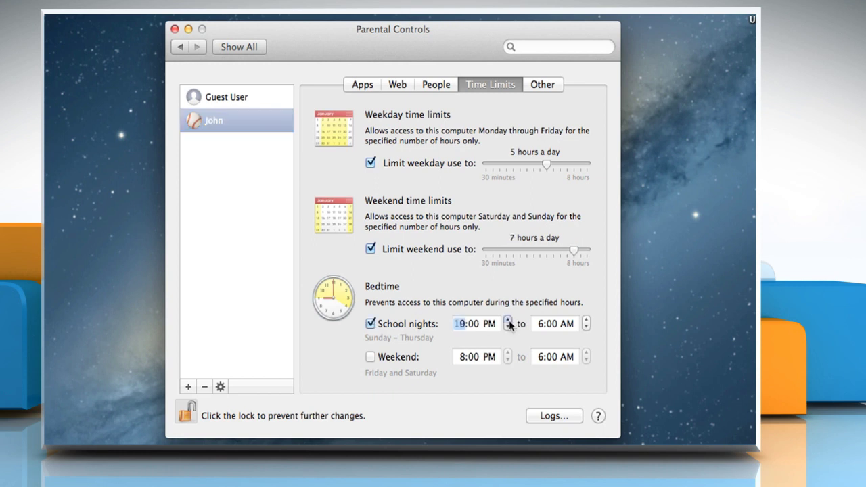
pyautogui.click(586, 328)
pyautogui.click(586, 328)
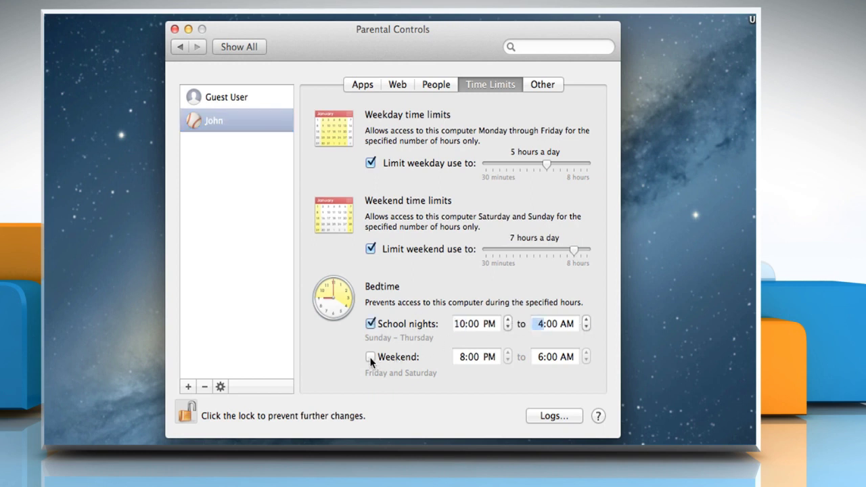
pyautogui.click(371, 358)
pyautogui.click(507, 353)
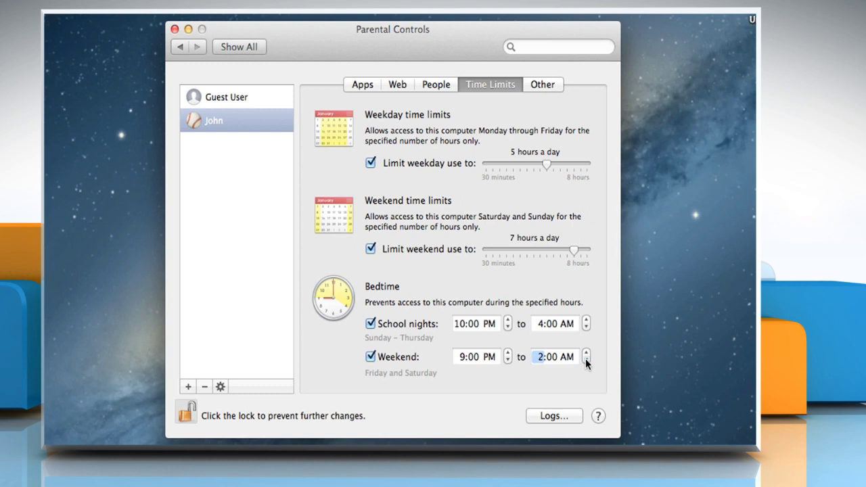
pyautogui.press('Tab')
pyautogui.click(188, 413)
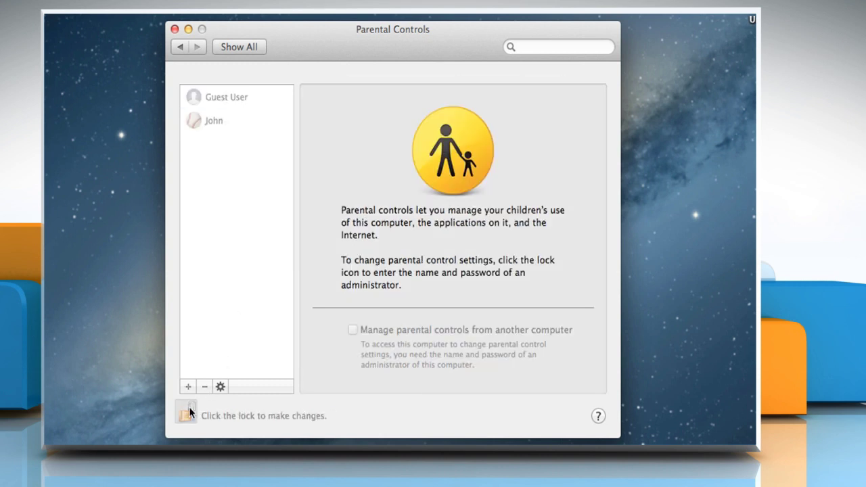